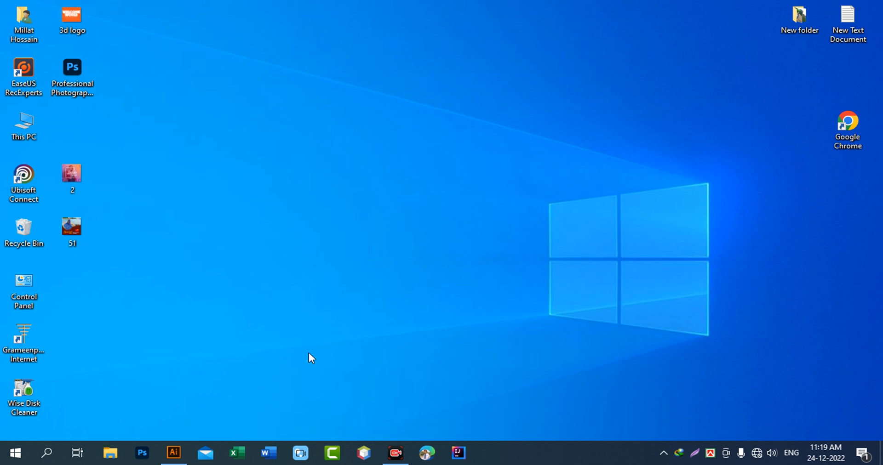
Step: Open Word and create a new blank document
click(269, 453)
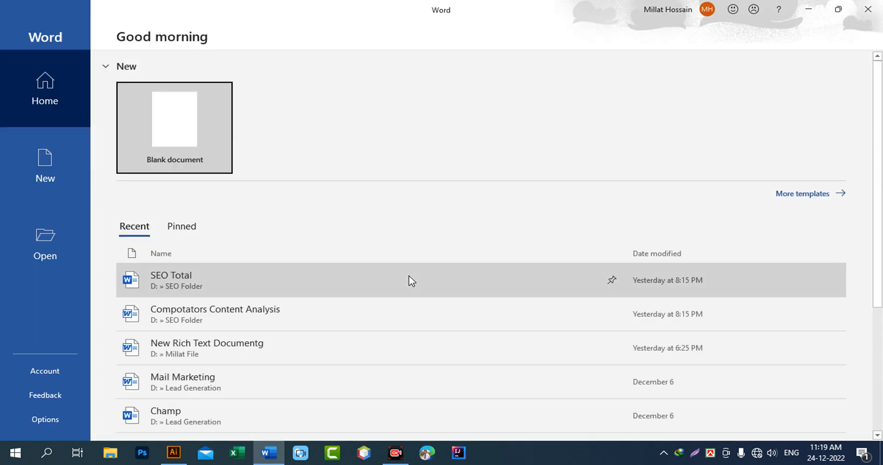
click(209, 124)
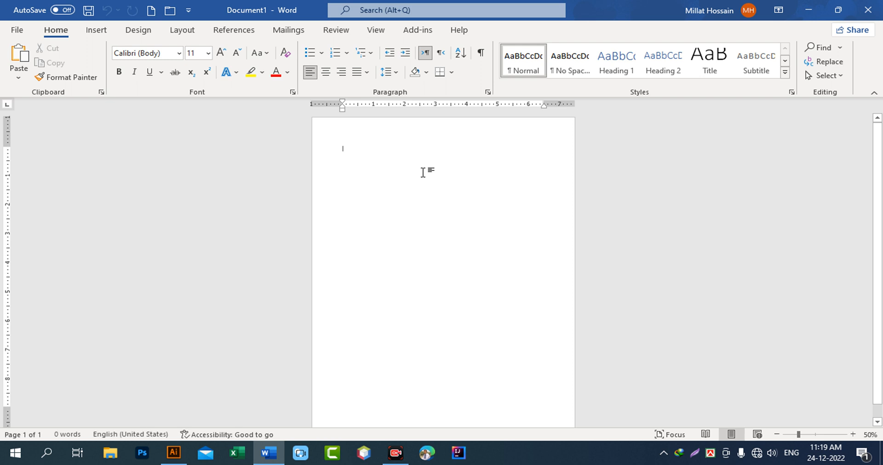
scroll(419, 223, up, 2)
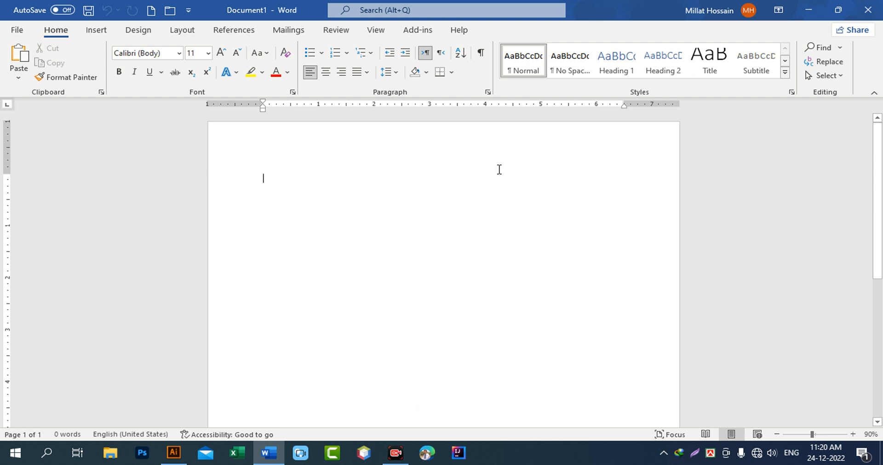
scroll(484, 226, down, 5)
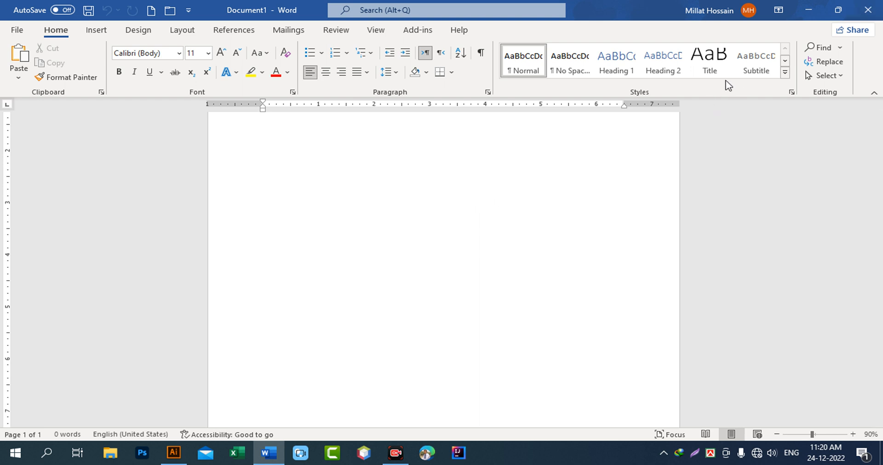
Step: Switch to the desktop and open the text file New Text Document in Notepad
click(808, 10)
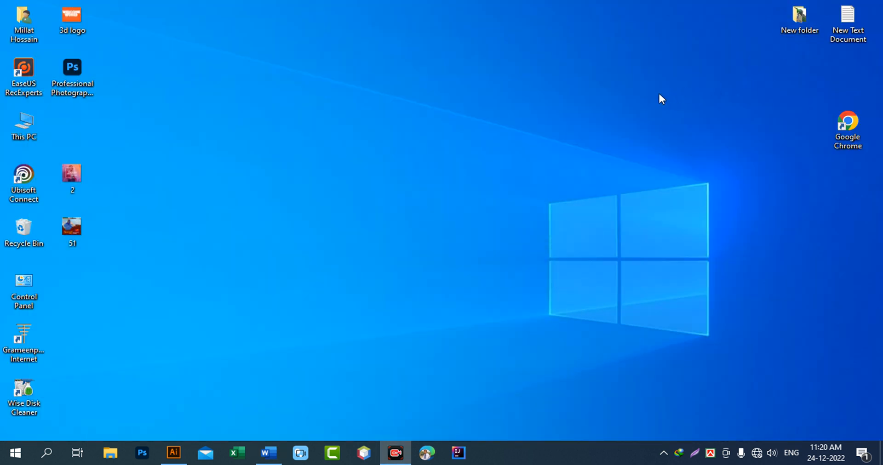
right_click(660, 92)
click(674, 126)
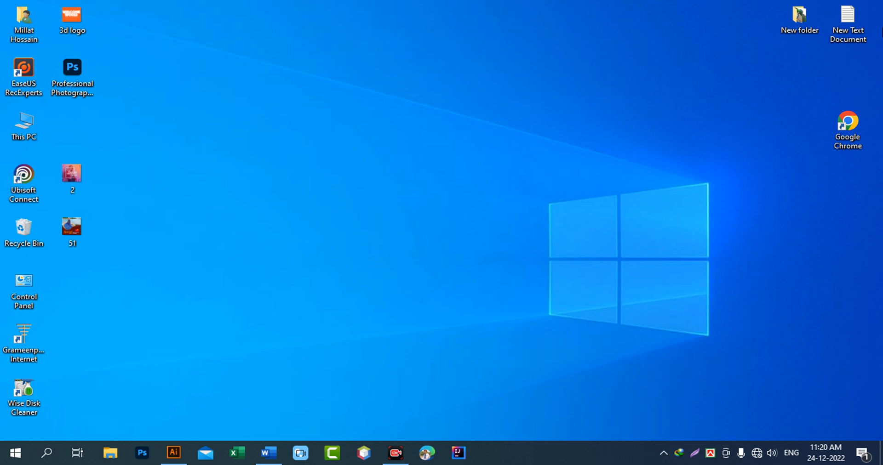
double_click(850, 18)
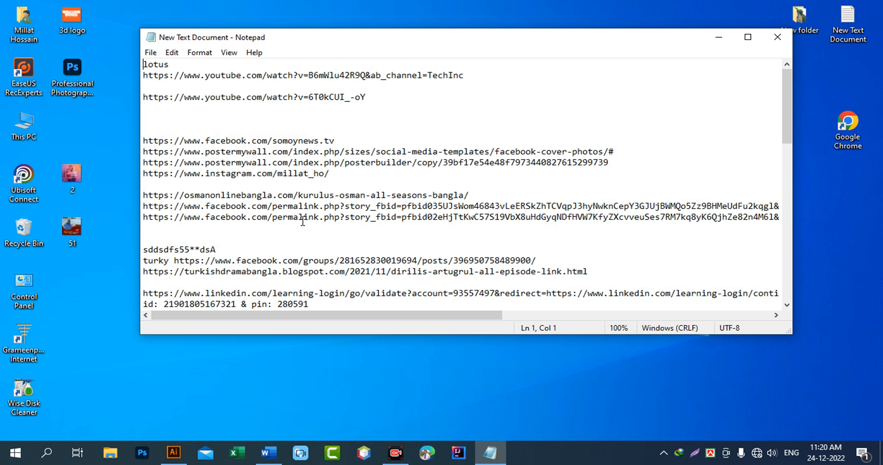
Step: Find the line beginning "Tech Inc channel is the very most powerful channel of YouTube" and copy the whole line
scroll(347, 184, down, 15)
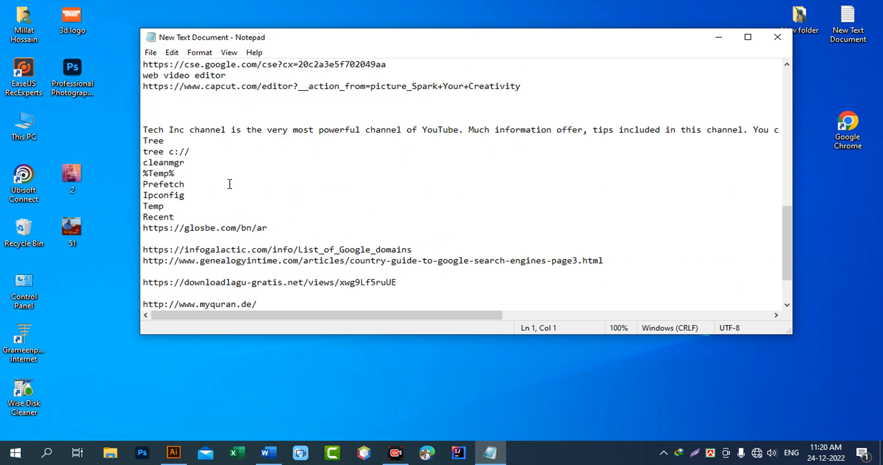
drag(142, 130, 882, 123)
drag(146, 130, 809, 131)
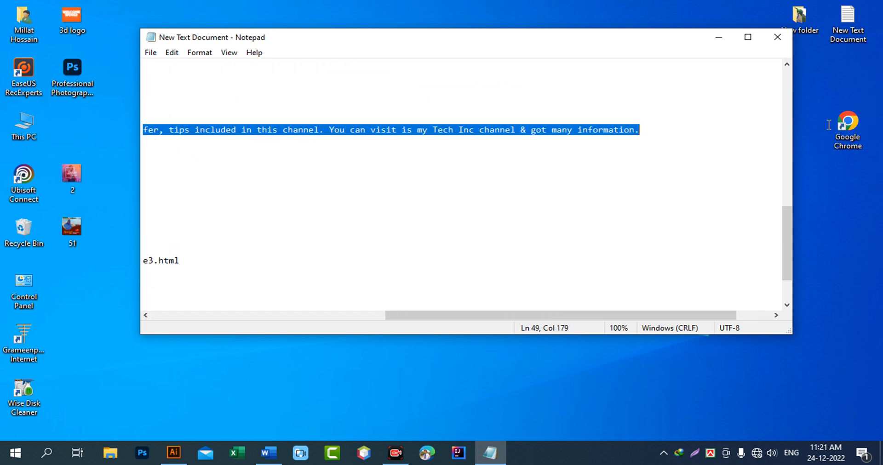
right_click(527, 129)
click(564, 170)
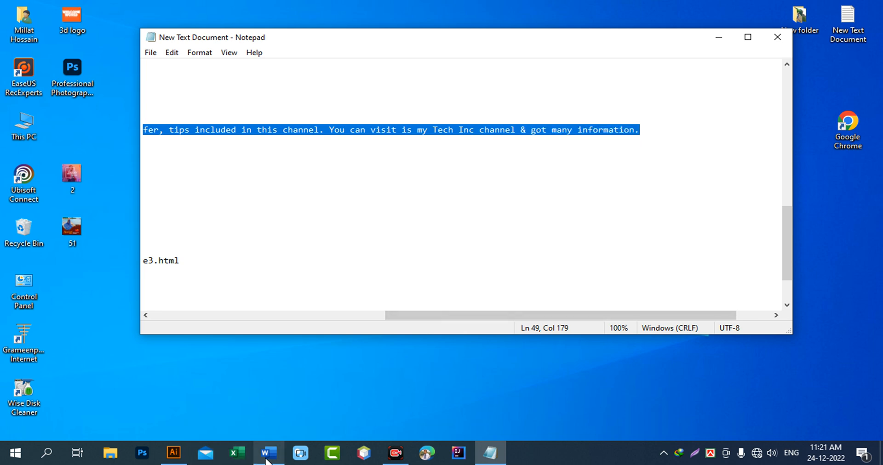
Step: Switch to Word and paste the copied Tech Inc text into the blank document
click(266, 452)
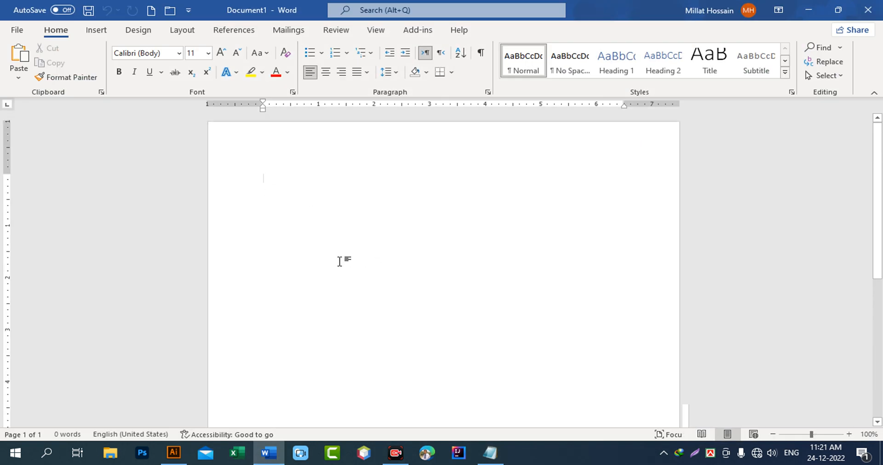
scroll(340, 259, up, 3)
key(ctrl+v)
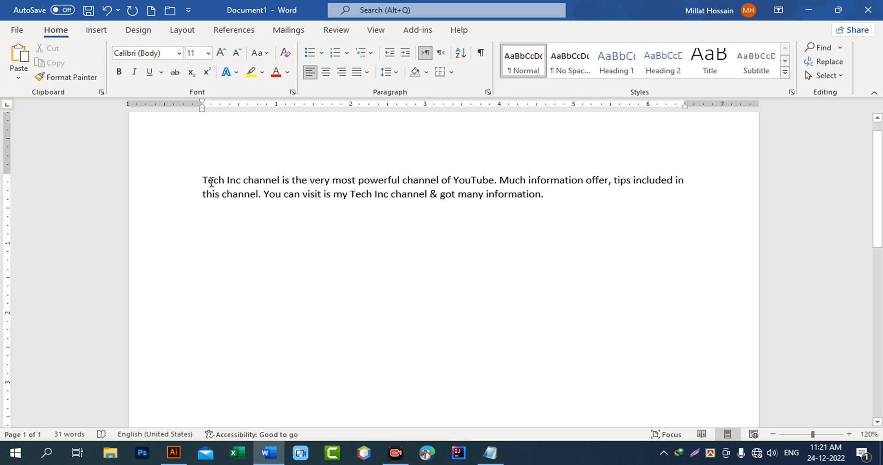
Step: Set the page margins to the Narrow preset, 0.5" on every side
drag(204, 179, 549, 194)
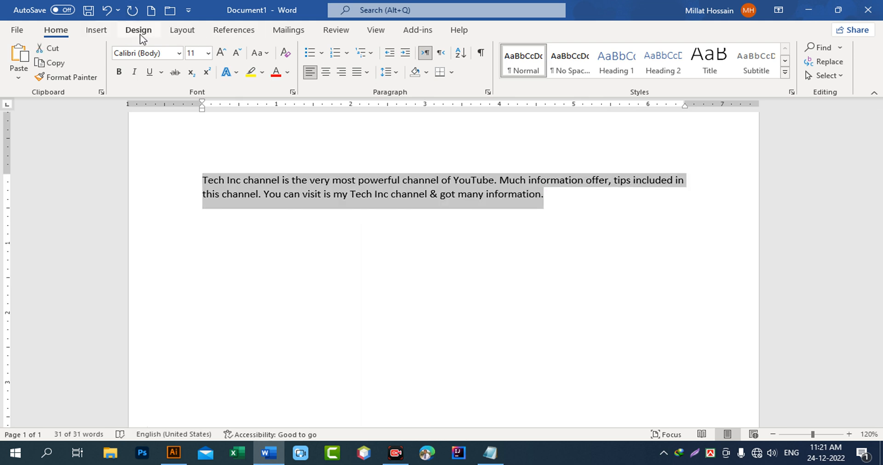
click(182, 31)
click(20, 57)
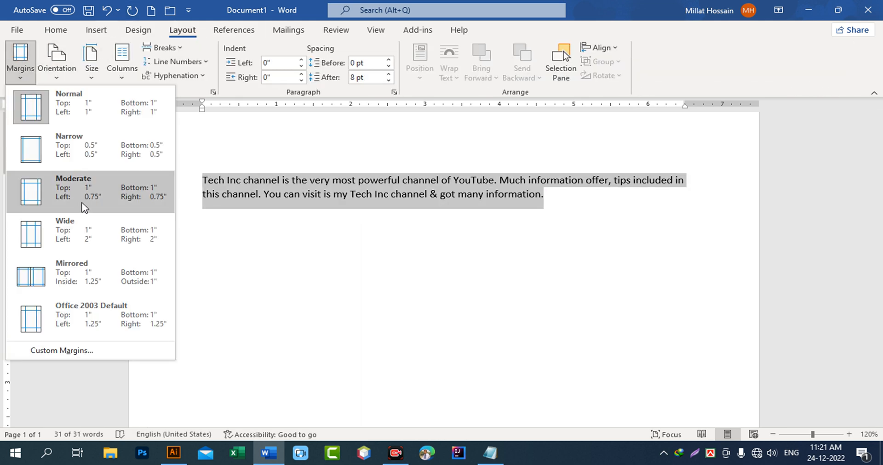
click(129, 146)
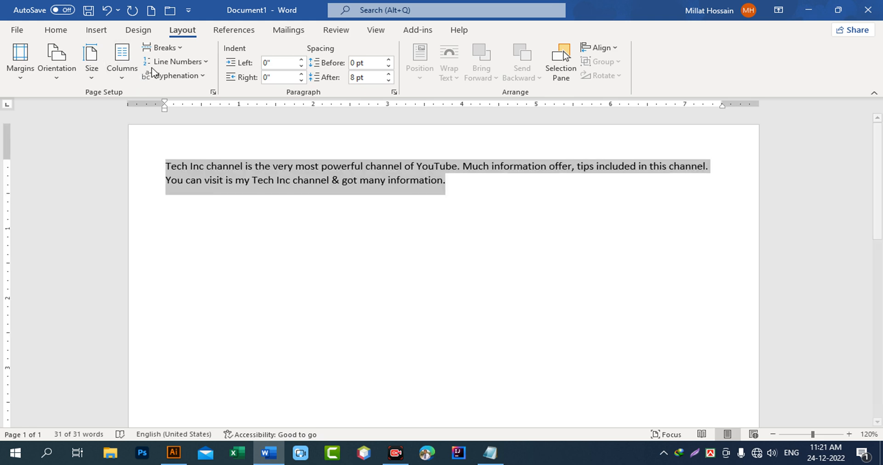
Step: Increase the font size of the whole Tech Inc paragraph to 14
click(17, 32)
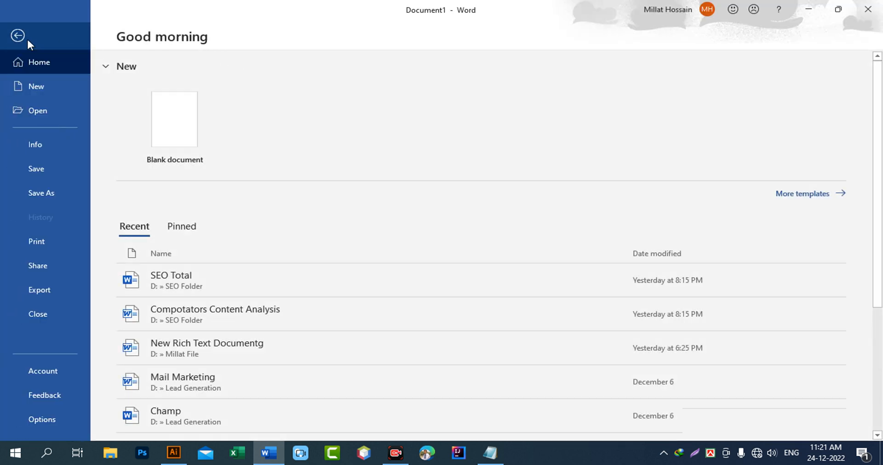
click(18, 22)
click(56, 30)
click(222, 52)
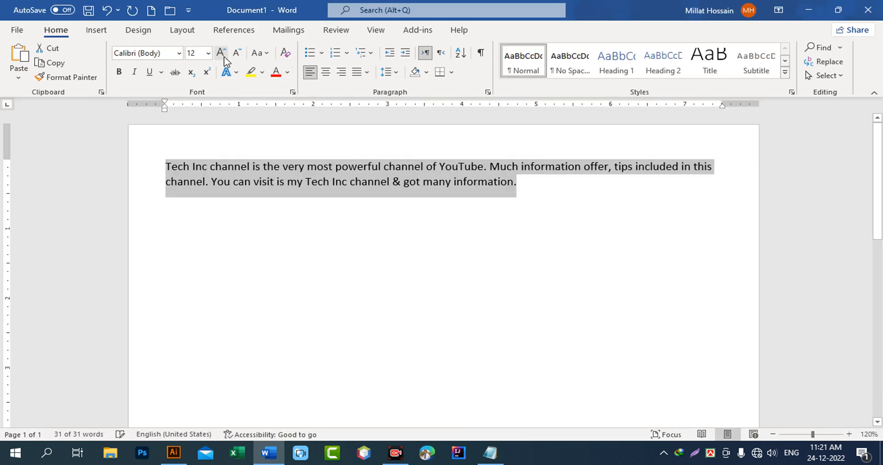
click(221, 53)
click(664, 186)
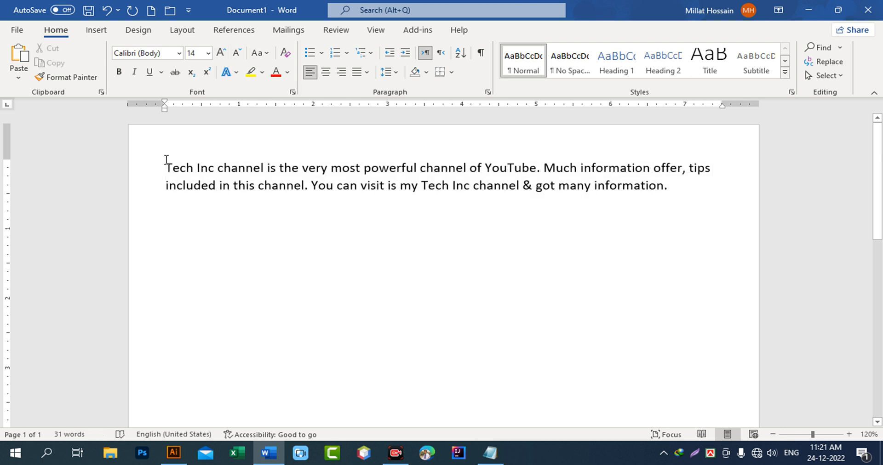
Step: Copy the Tech Inc paragraph and paste it five times directly after its last sentence
drag(164, 159, 688, 189)
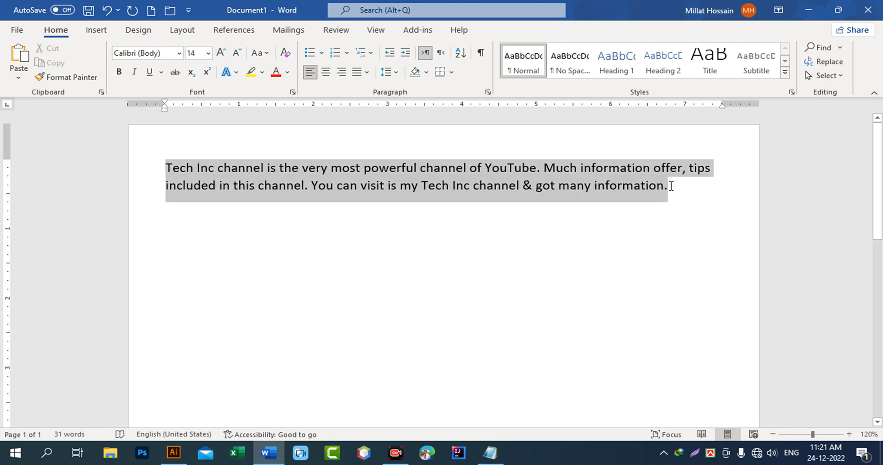
right_click(575, 182)
click(611, 208)
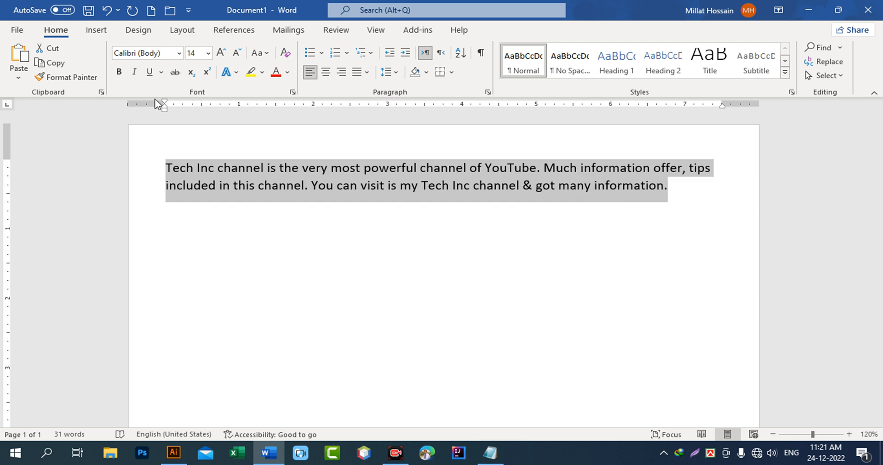
click(674, 196)
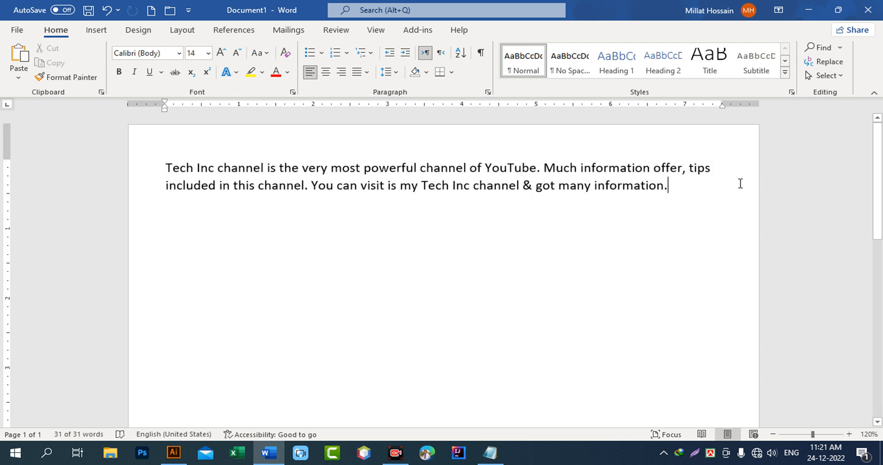
click(16, 57)
click(17, 57)
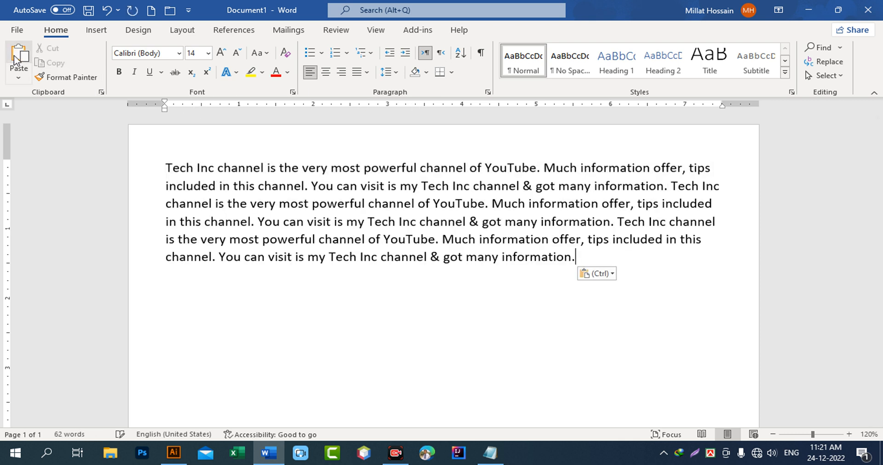
click(17, 58)
click(17, 57)
click(17, 57)
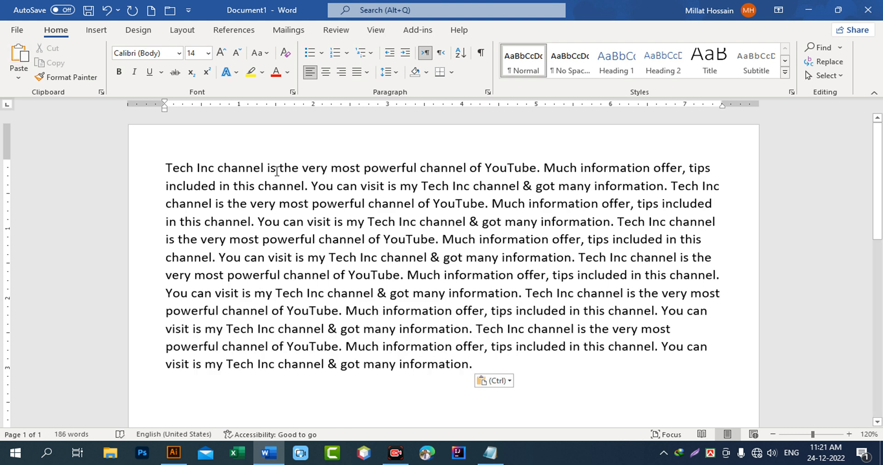
Step: Split the opening words "Tech Inc channel" onto their own line as a heading, making it bold and one font size larger
click(265, 167)
key(Return)
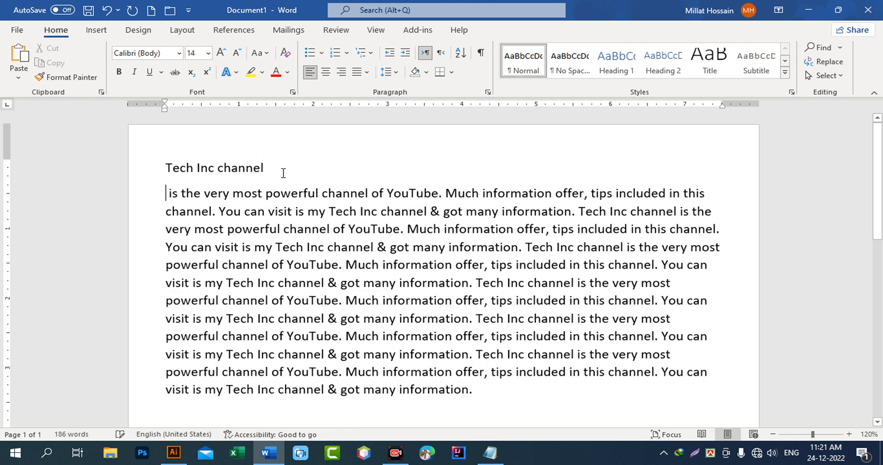
click(150, 168)
click(119, 71)
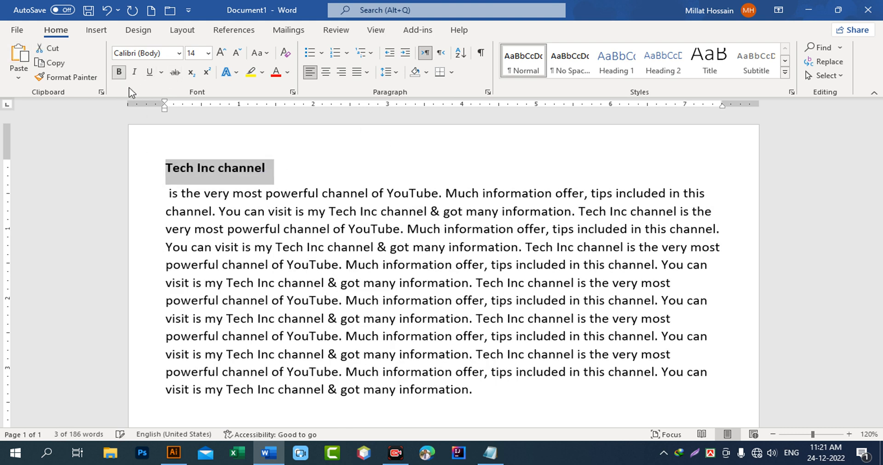
click(221, 53)
Step: Copy the heading together with its paragraph and start a new line below the text
drag(164, 169, 478, 396)
right_click(399, 342)
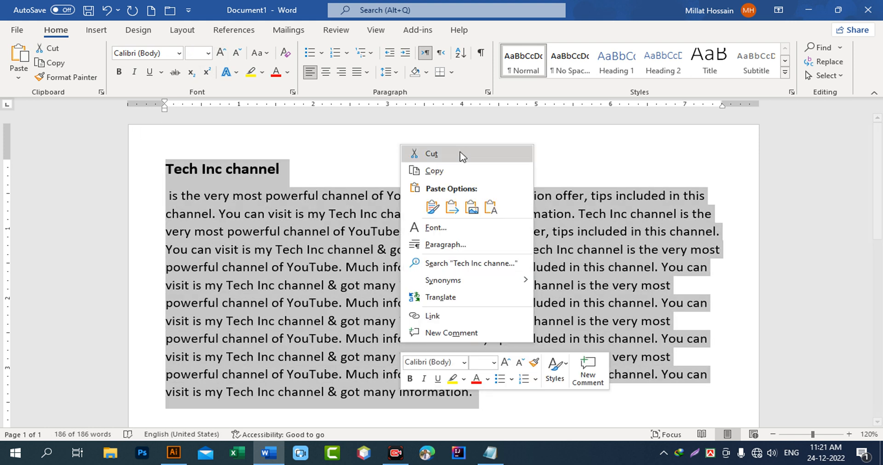
click(459, 173)
scroll(276, 276, down, 2)
click(168, 355)
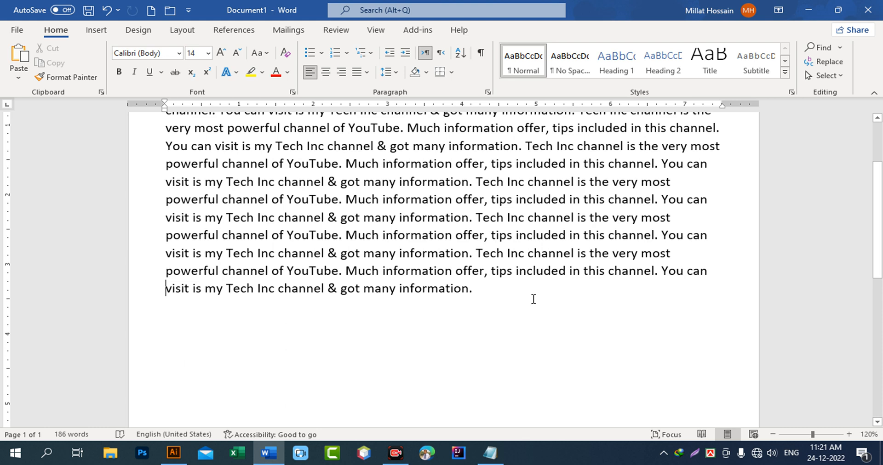
key(Return)
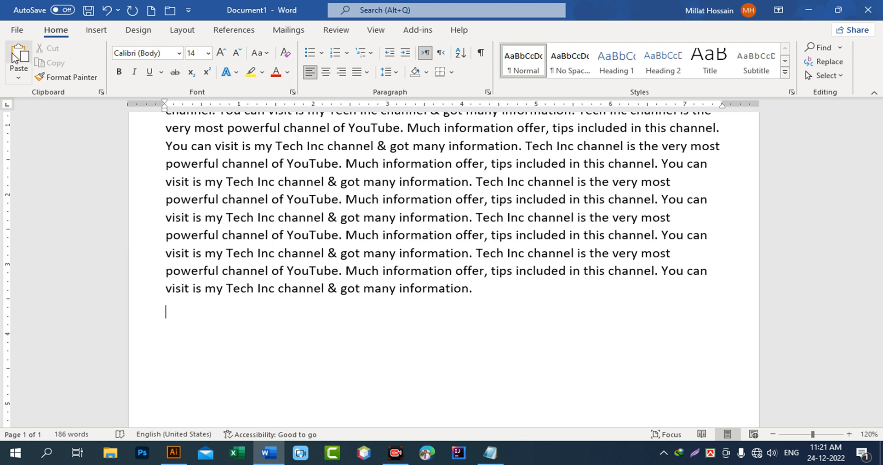
Step: Paste the copied heading and paragraph repeatedly until the document fills six pages
click(31, 66)
click(23, 58)
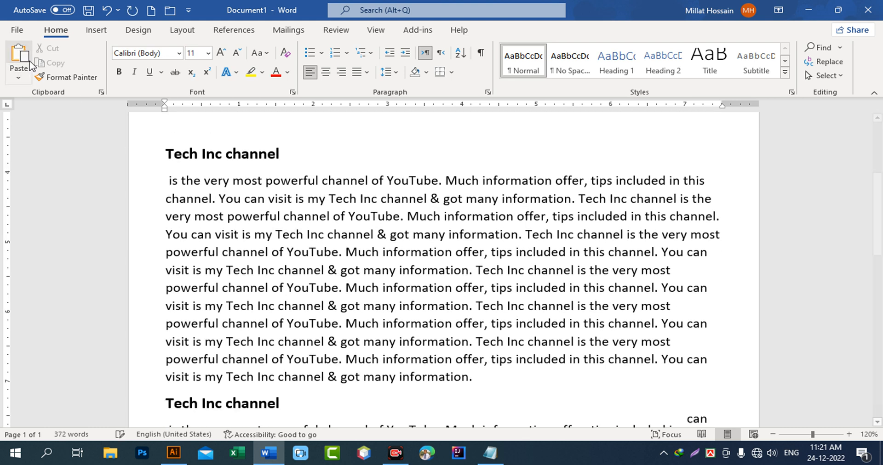
click(20, 55)
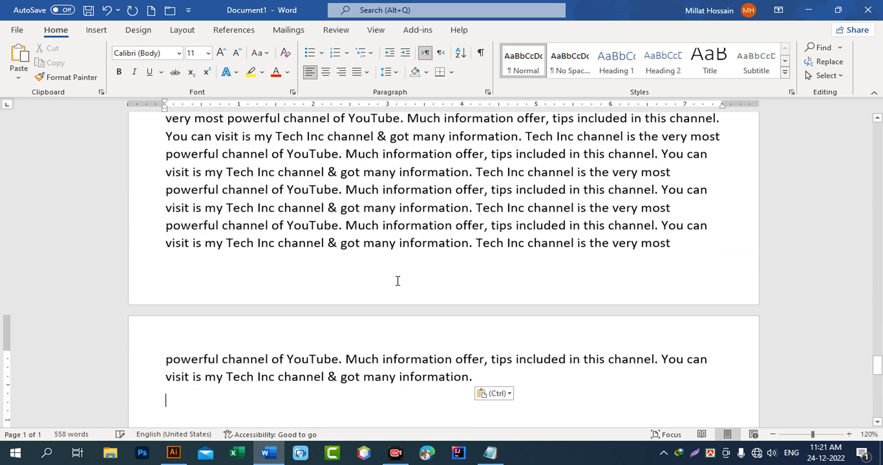
click(20, 57)
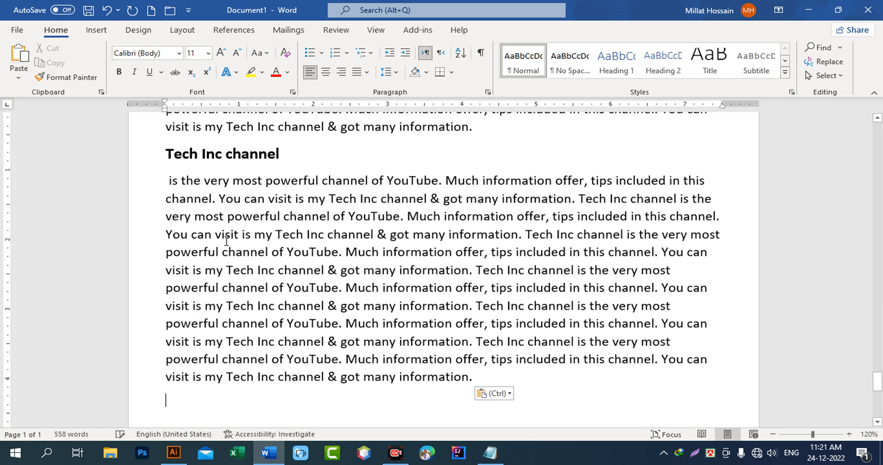
key(ctrl+v)
key(ctrl+v)
key(ctrl+v)
key(ctrl+v)
scroll(318, 311, down, 10)
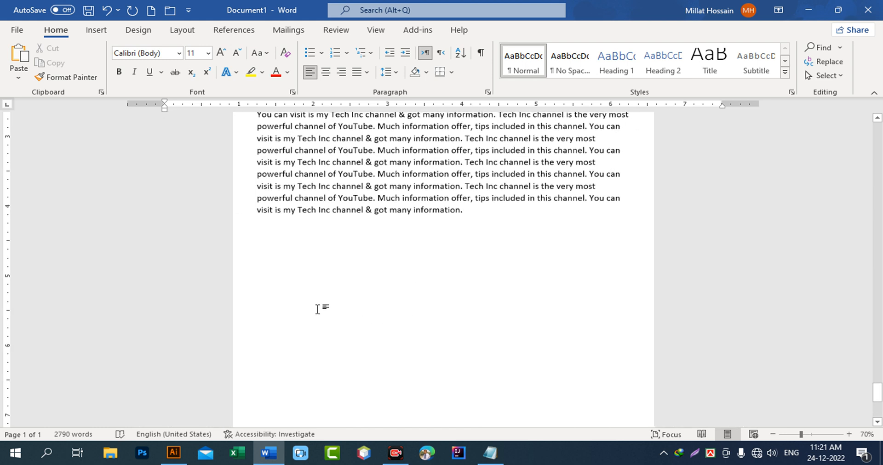
scroll(332, 326, down, 1)
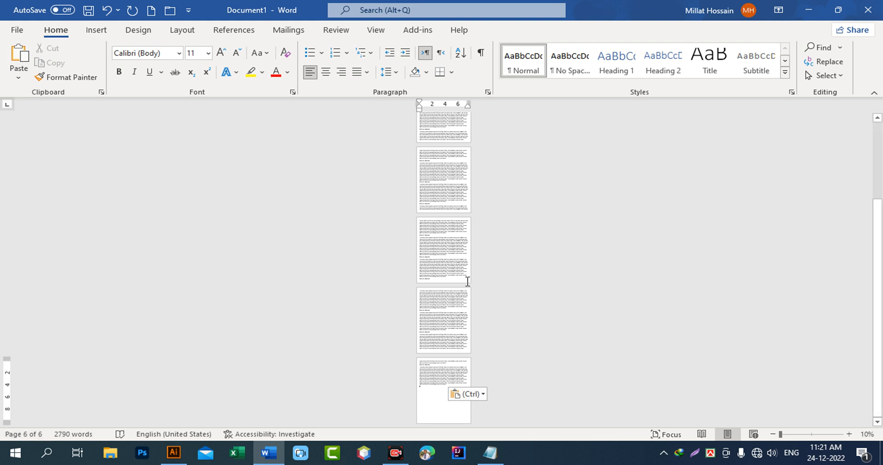
scroll(455, 294, up, 5)
scroll(455, 295, up, 4)
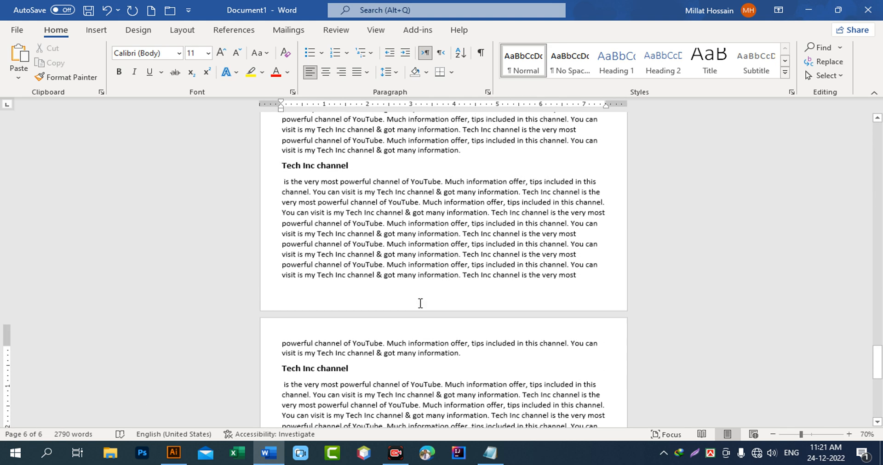
scroll(406, 304, up, 3)
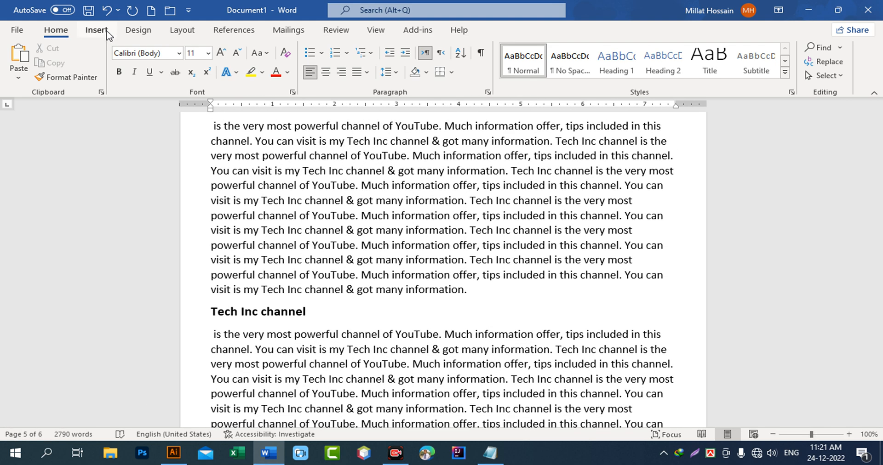
Step: Insert the built-in Blank footer and enter "Text Type" as its text
click(96, 30)
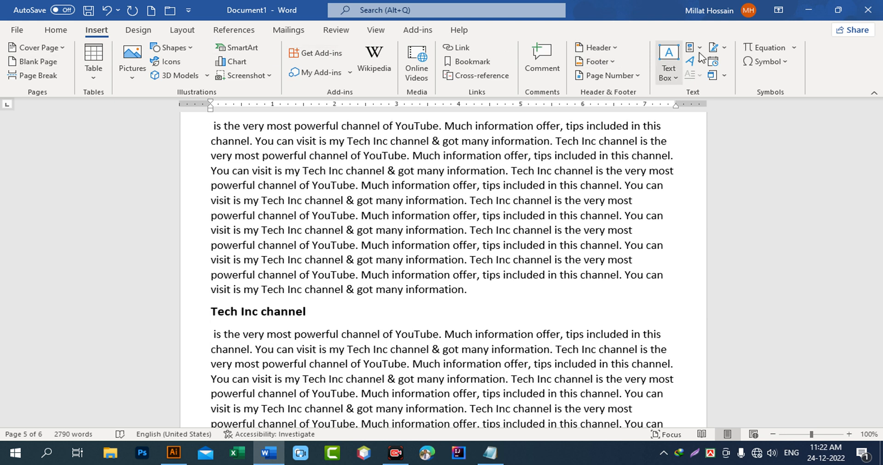
click(603, 61)
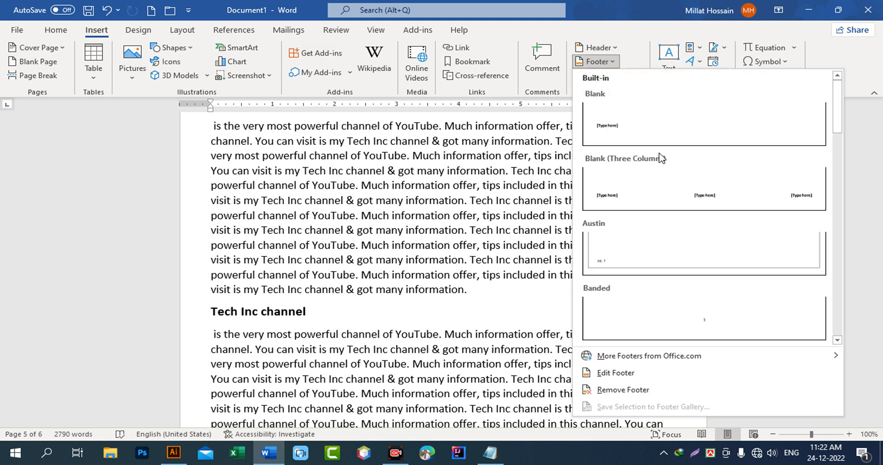
click(612, 121)
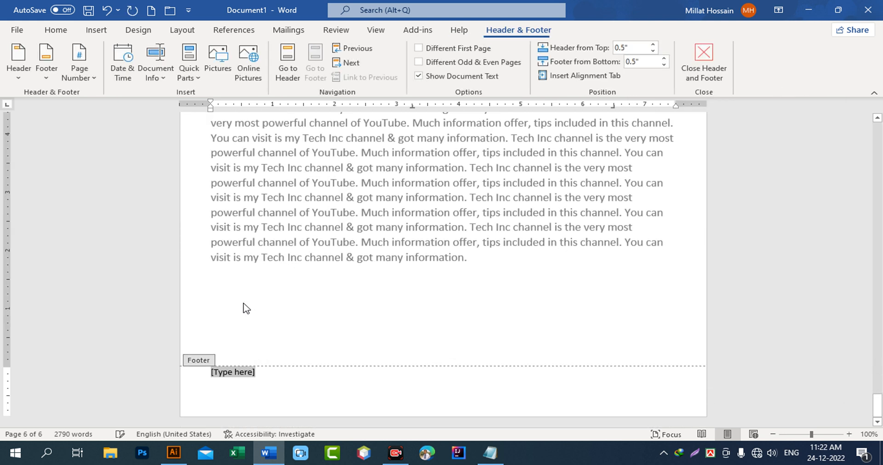
click(198, 376)
text(Text Type)
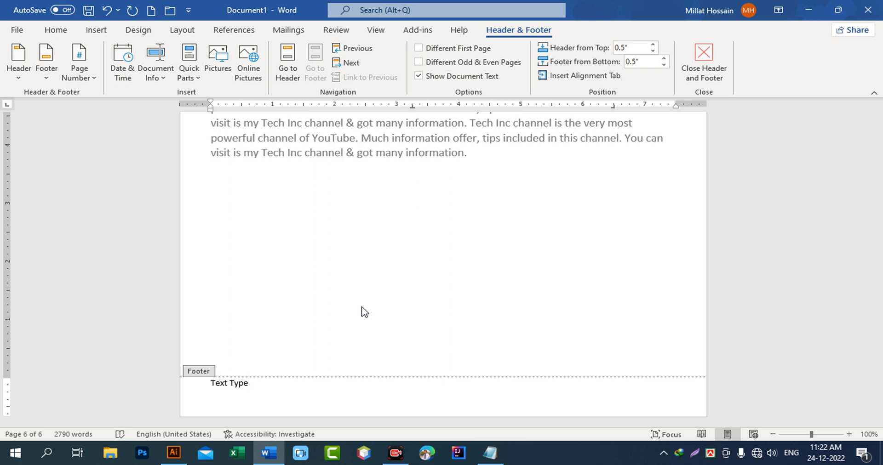
Step: Reduce the footer text "Text Type" to font size 10 and close the footer
triple_click(207, 389)
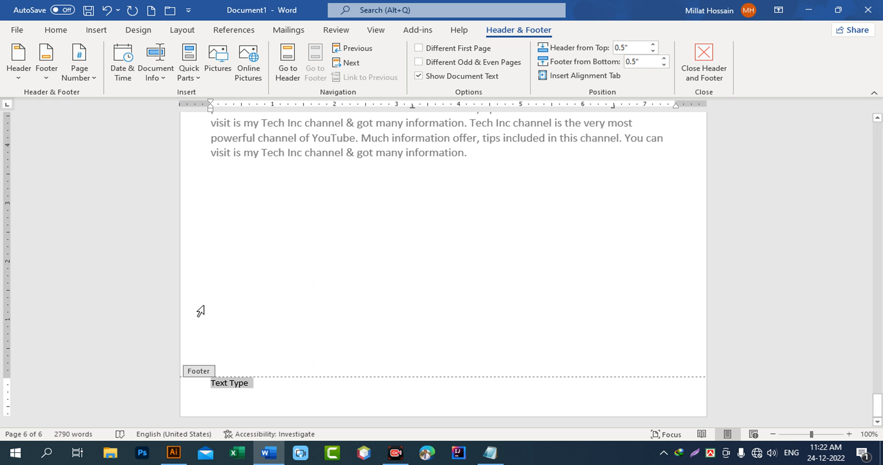
click(56, 30)
click(231, 54)
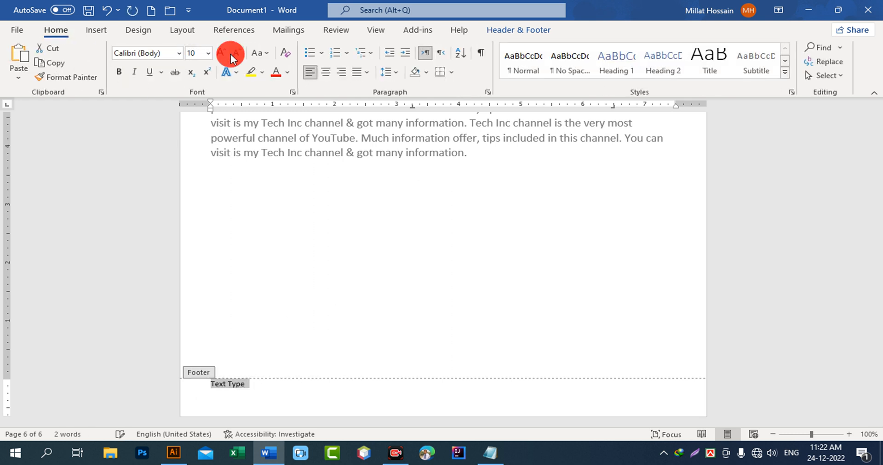
click(541, 32)
click(702, 59)
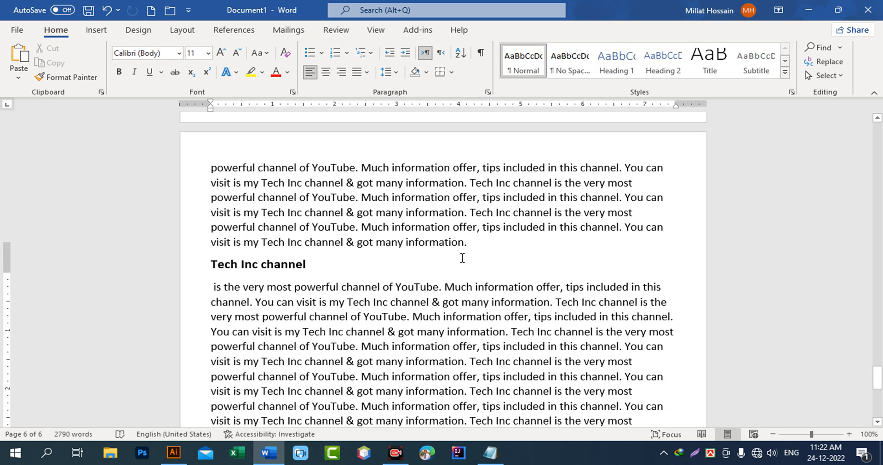
Step: Review the footer on all pages of the document, from the first page to the last
scroll(461, 256, down, 1)
drag(876, 357, 877, 131)
scroll(436, 286, down, 1)
scroll(436, 286, down, 10)
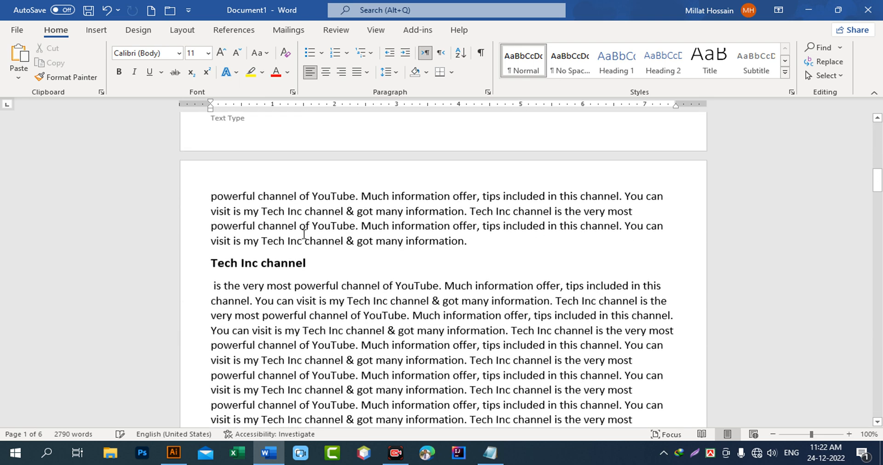
scroll(302, 199, down, 7)
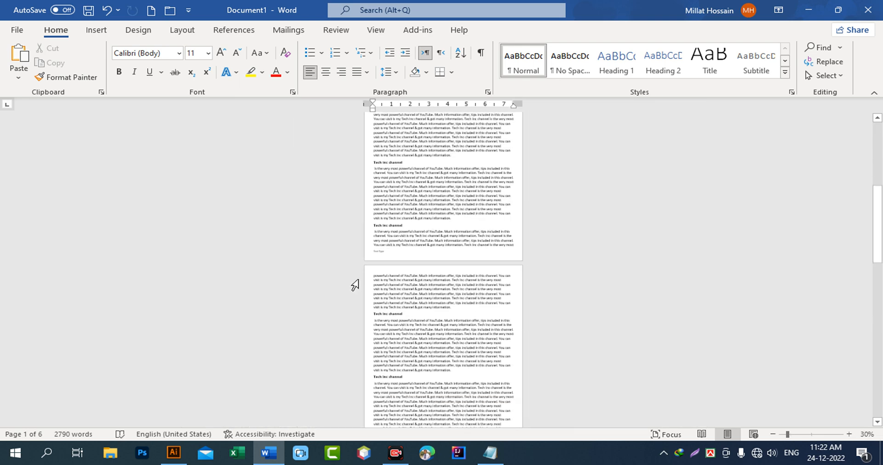
drag(877, 243, 881, 371)
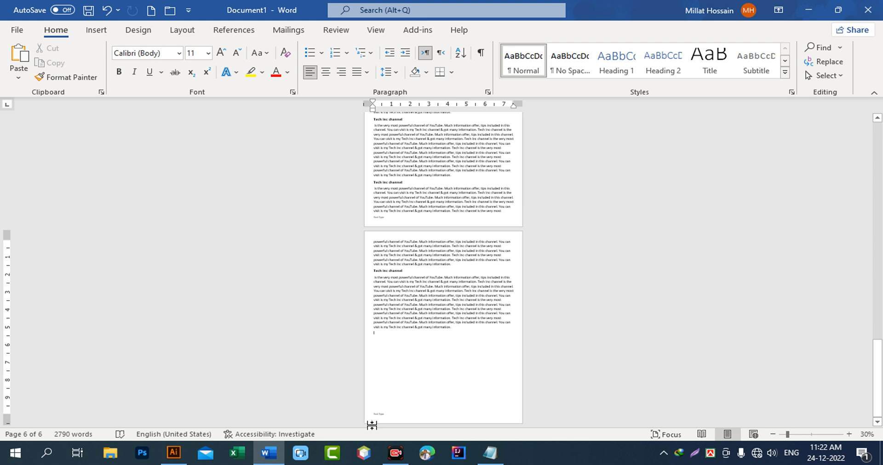
Step: Examine the last page's text and footer and the transition from page 5 to page 6
scroll(402, 391, up, 4)
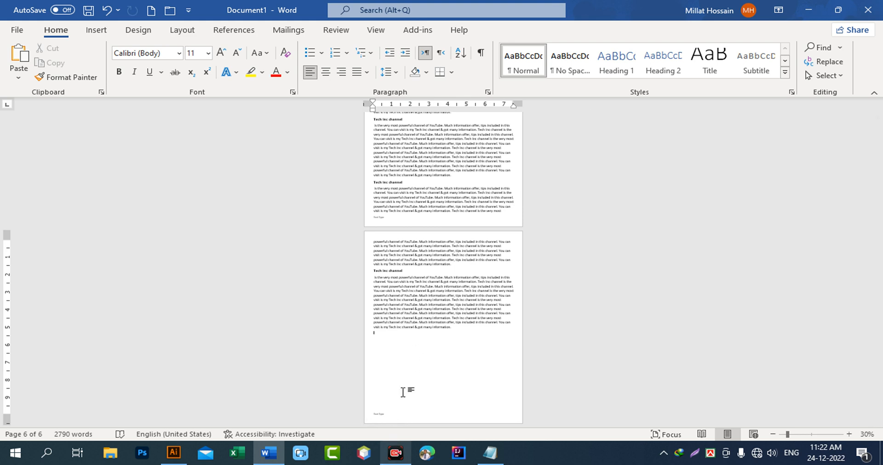
scroll(439, 323, up, 3)
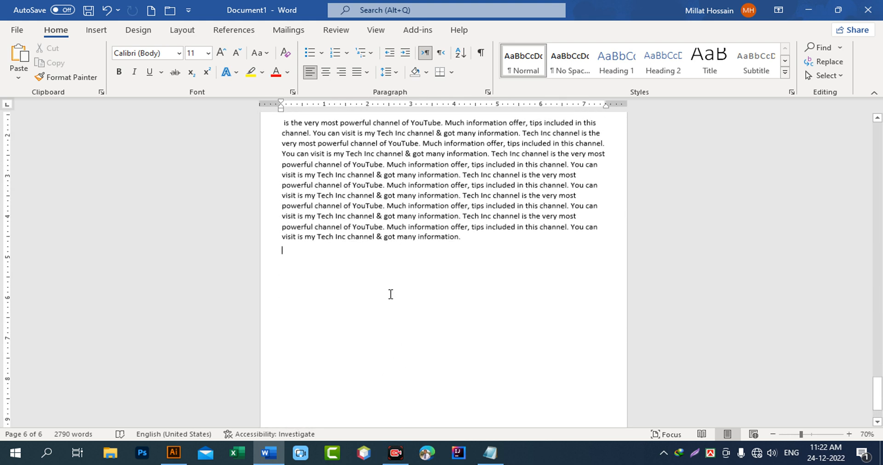
scroll(393, 285, up, 1)
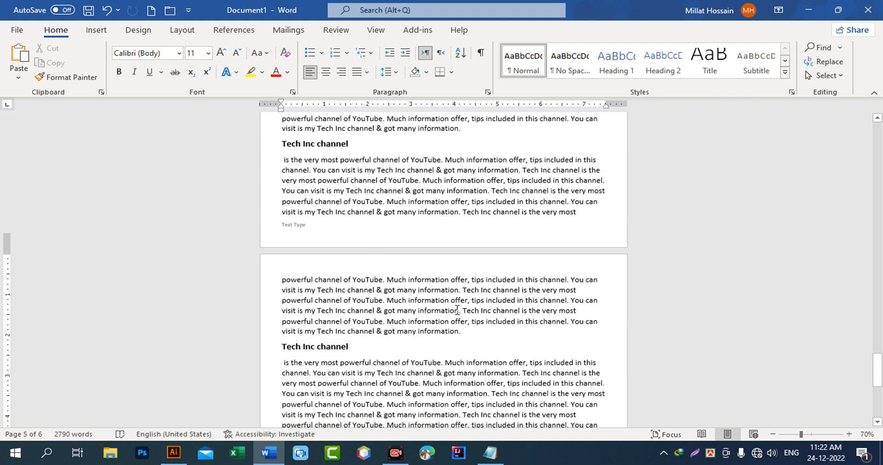
scroll(457, 309, down, 3)
scroll(457, 305, down, 2)
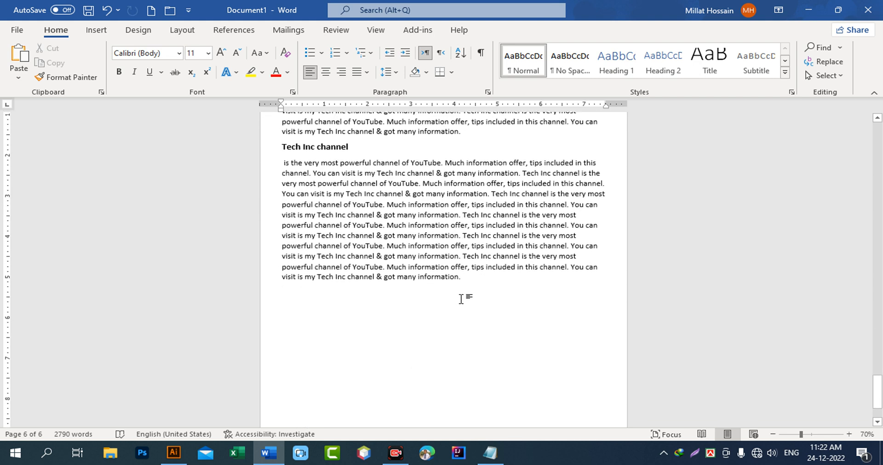
scroll(461, 298, down, 2)
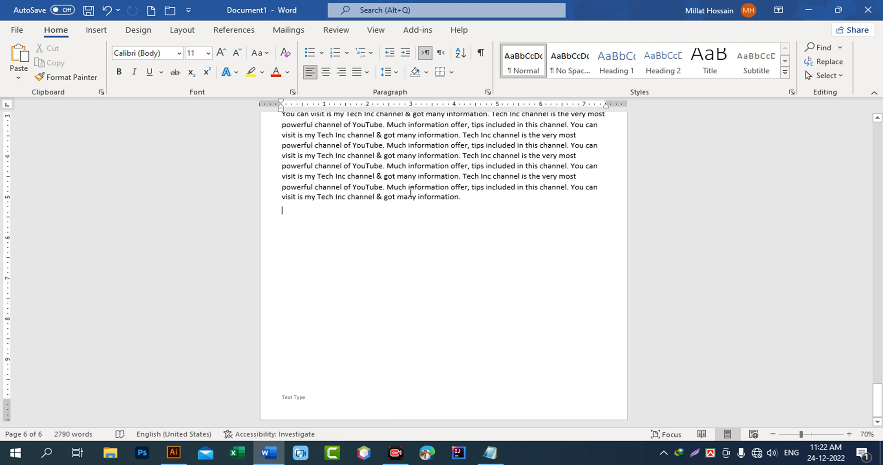
drag(352, 187, 516, 187)
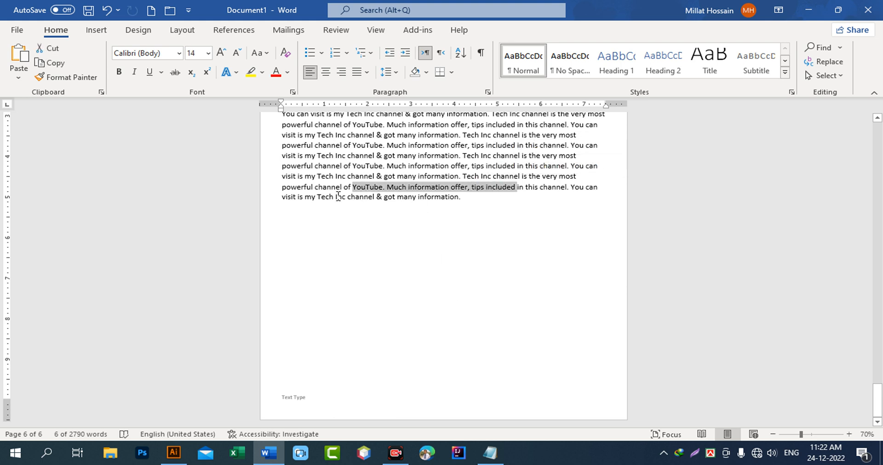
drag(338, 196, 439, 199)
scroll(473, 337, up, 4)
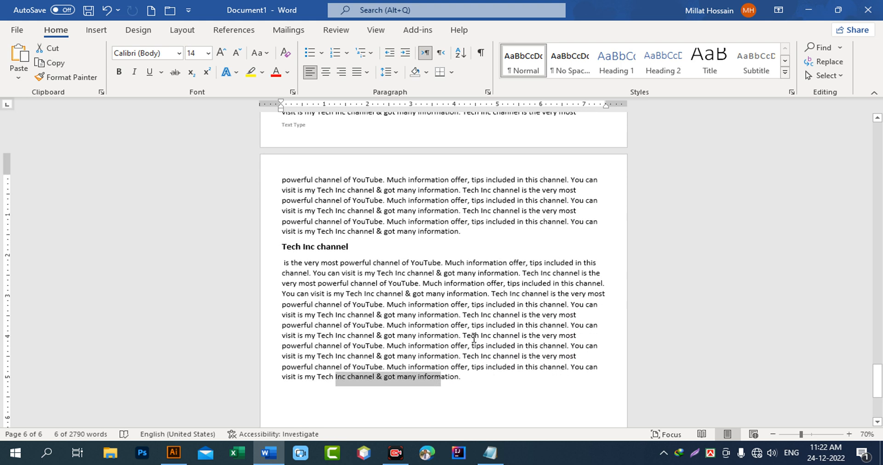
scroll(474, 337, up, 2)
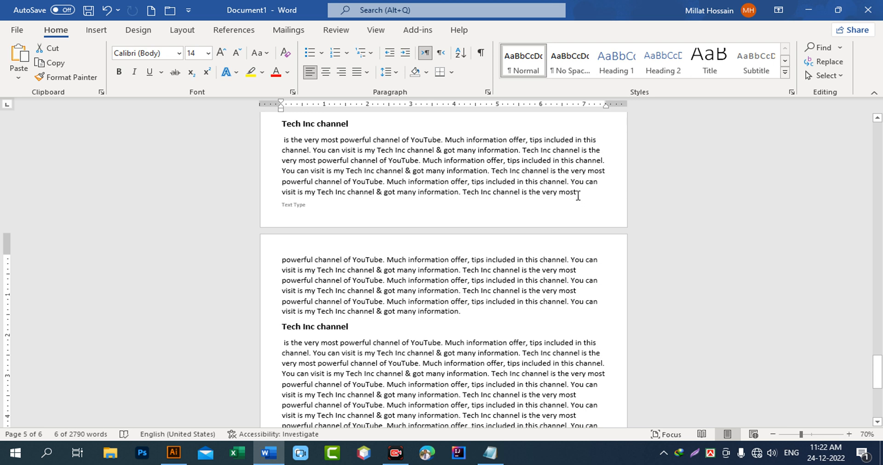
scroll(451, 306, down, 10)
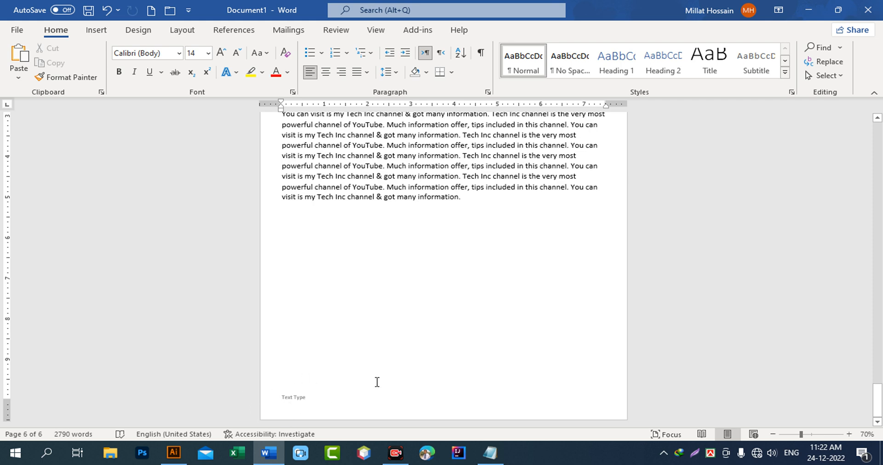
Step: Insert a Next Page section break after the last words of page 5, "is the very most"
scroll(520, 281, up, 7)
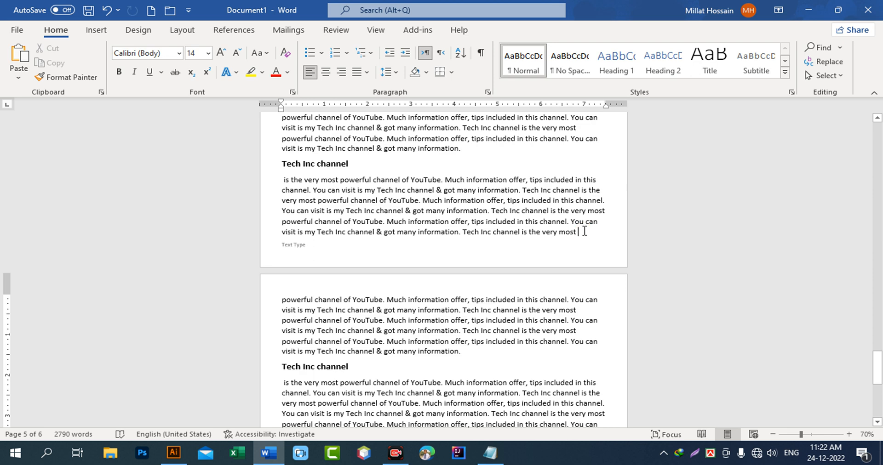
click(190, 33)
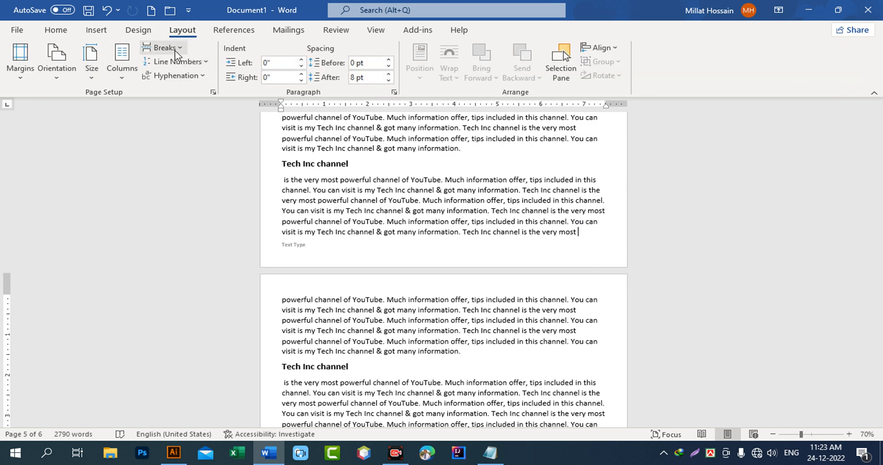
click(174, 49)
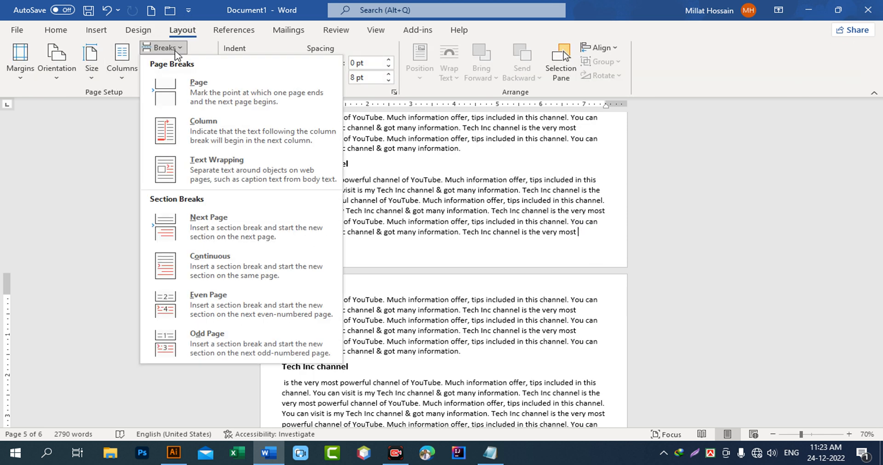
click(230, 228)
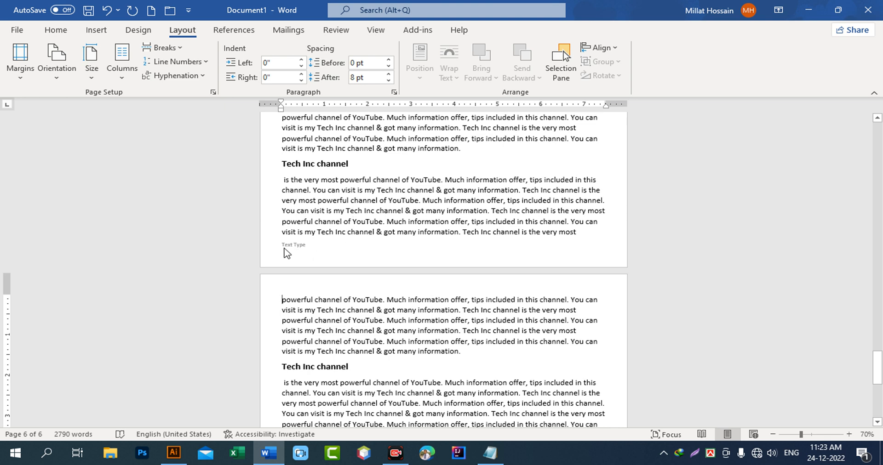
Step: Open the footers for editing and unlink the Section 2 footer on the last page from the previous section
double_click(303, 252)
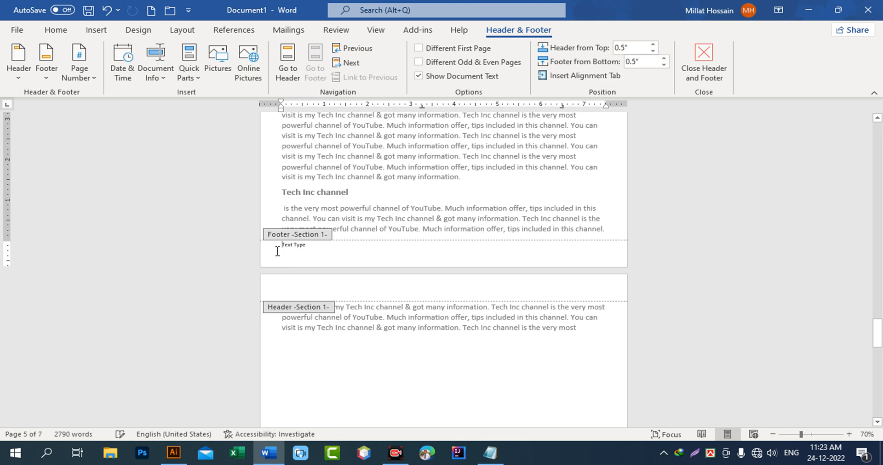
drag(283, 246, 305, 246)
scroll(332, 309, down, 5)
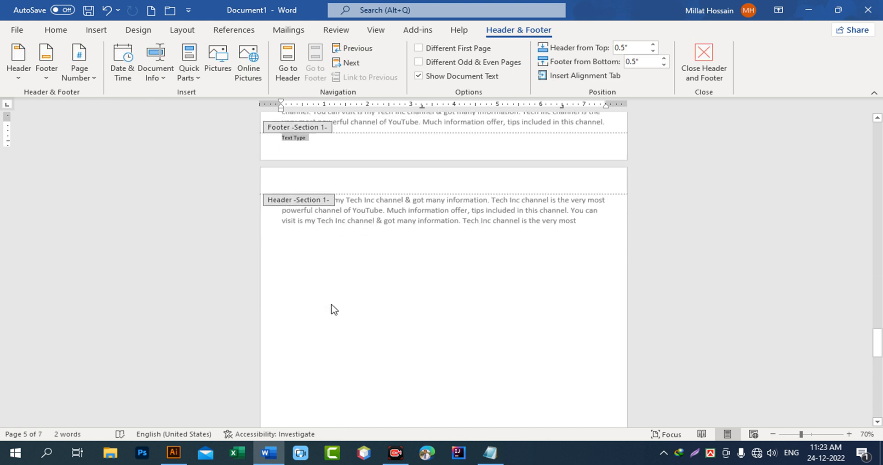
scroll(334, 308, down, 10)
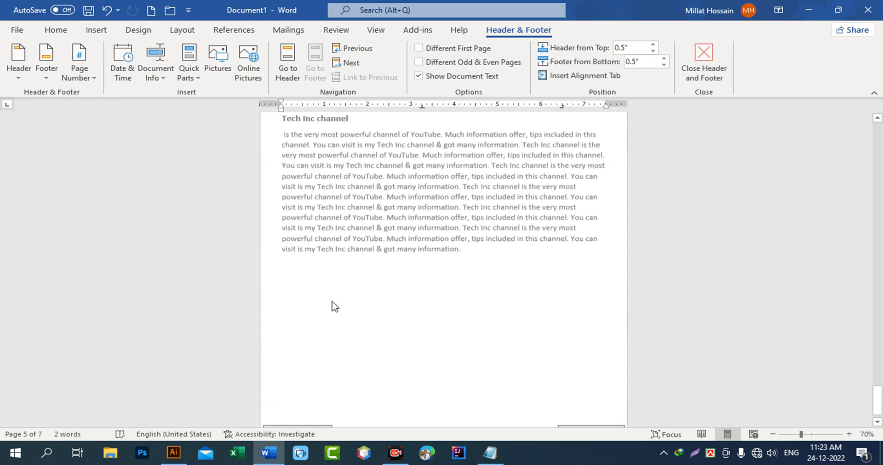
drag(280, 398, 312, 399)
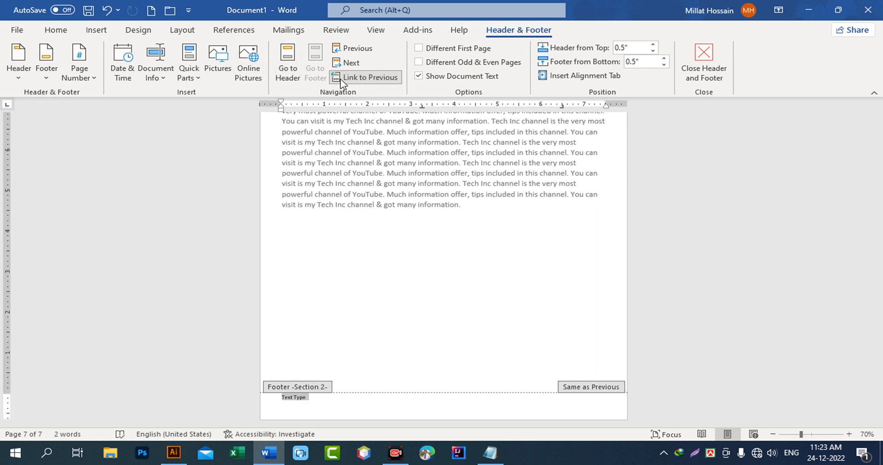
click(387, 81)
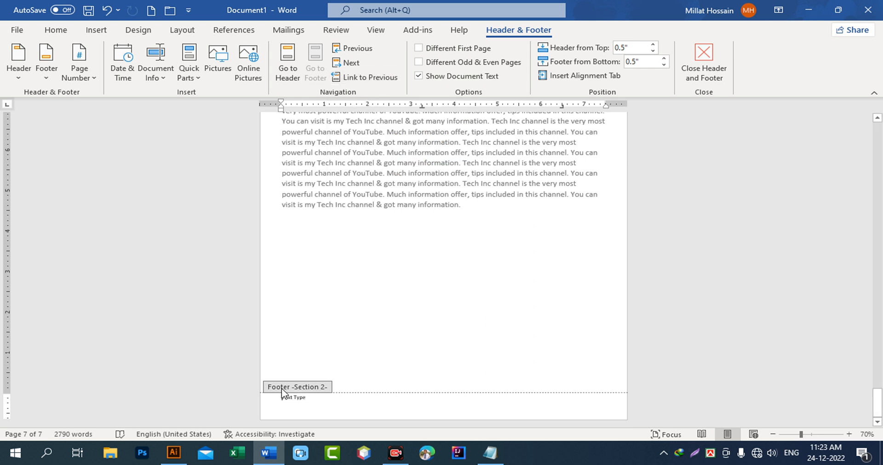
Step: Delete the text "Text Type" from the Section 2 footer and close the footer
drag(282, 396, 267, 410)
click(279, 407)
click(269, 400)
click(285, 397)
scroll(463, 299, up, 10)
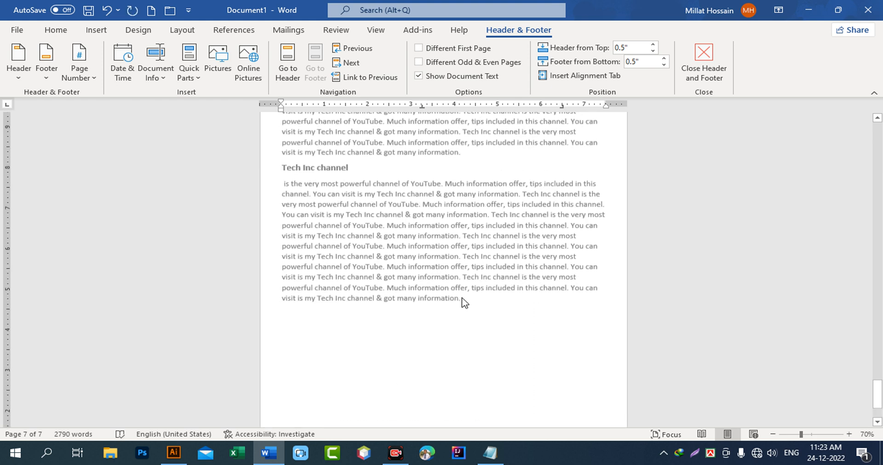
click(704, 60)
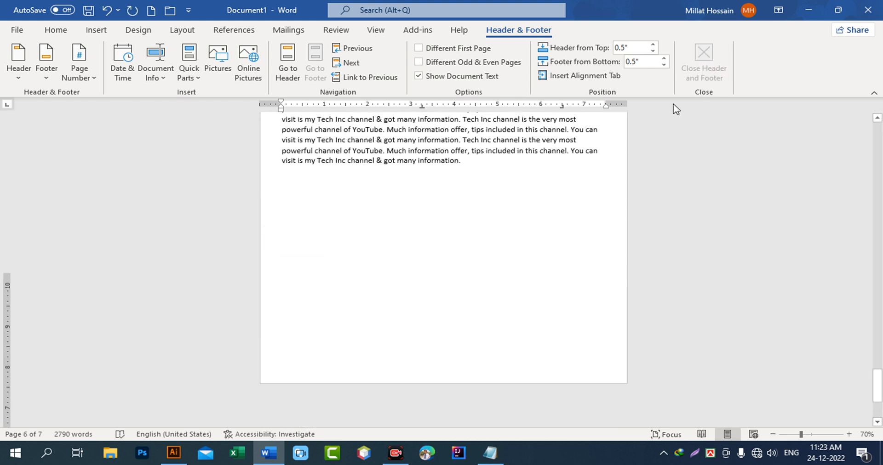
Step: Check the footer area of the last page and of the earlier pages back to the first page
scroll(419, 335, down, 3)
scroll(371, 353, down, 2)
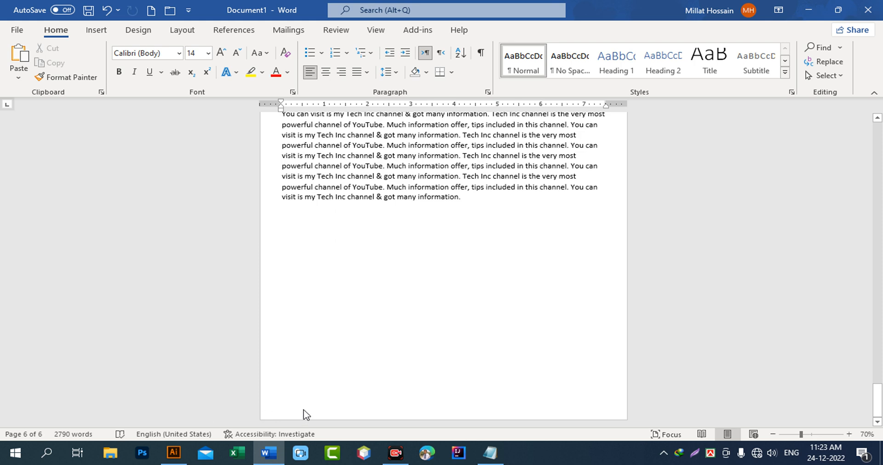
scroll(306, 345, up, 10)
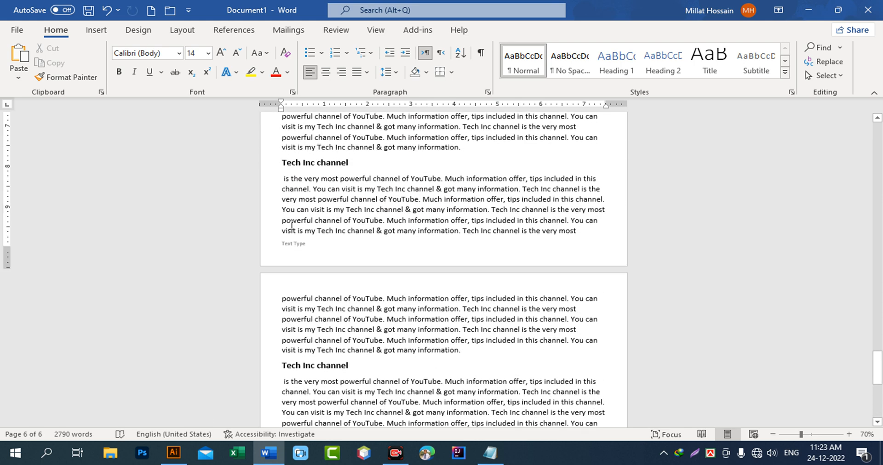
scroll(310, 262, up, 4)
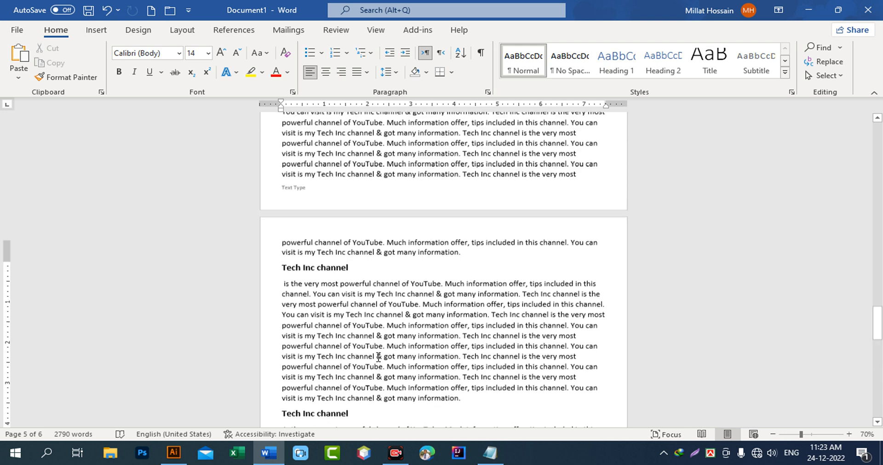
scroll(375, 357, up, 4)
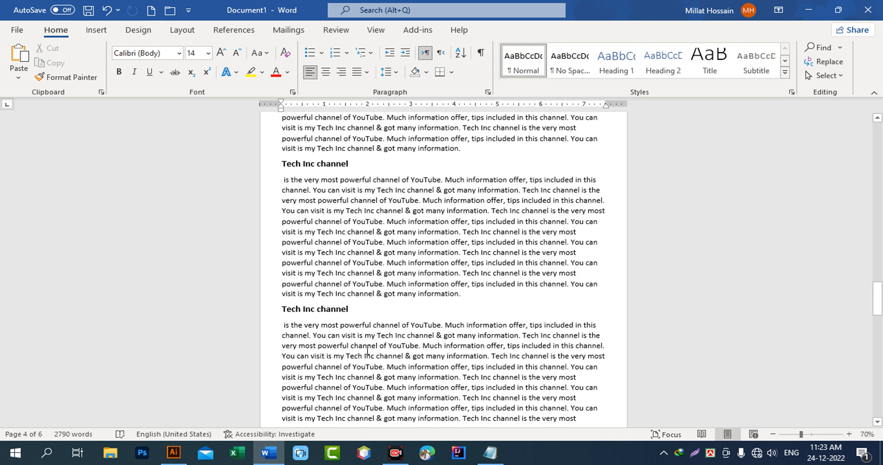
scroll(367, 351, up, 3)
scroll(375, 325, up, 8)
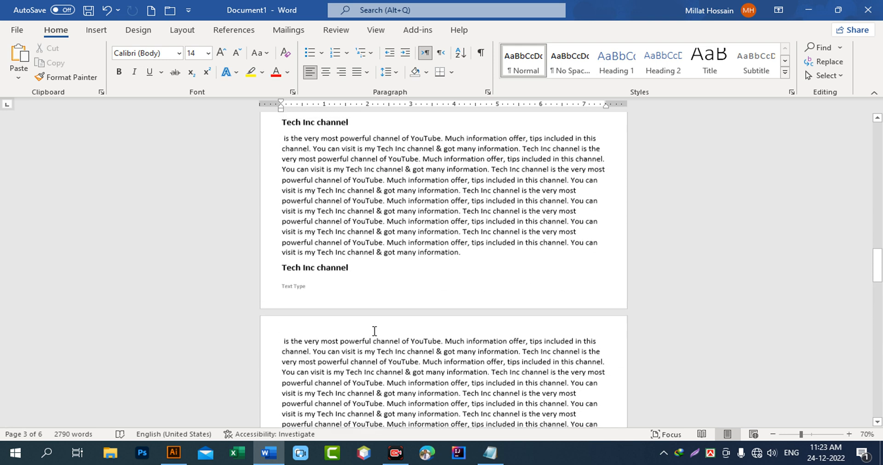
scroll(519, 257, up, 5)
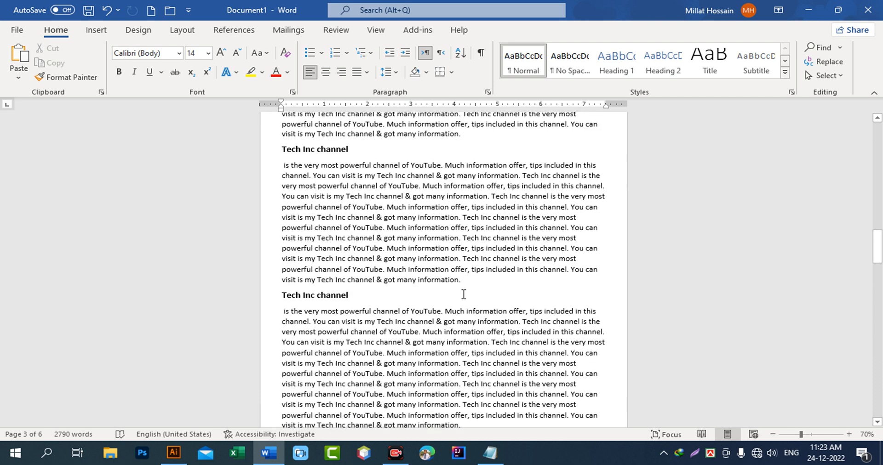
scroll(464, 296, up, 8)
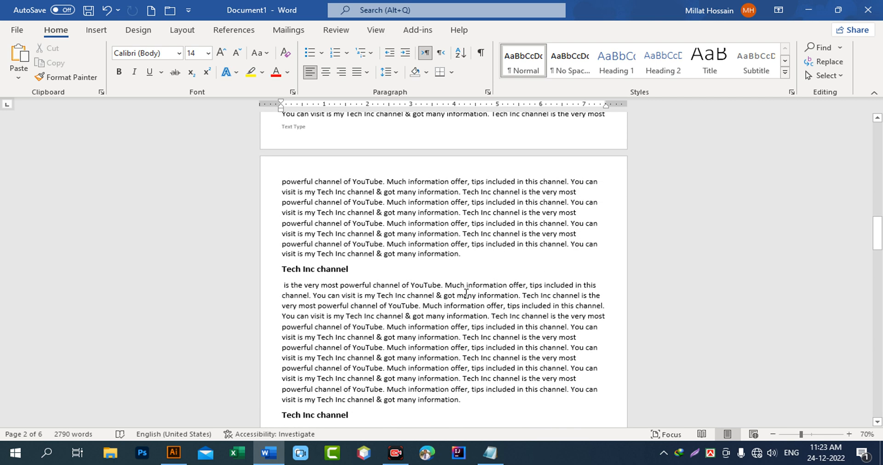
scroll(466, 294, down, 17)
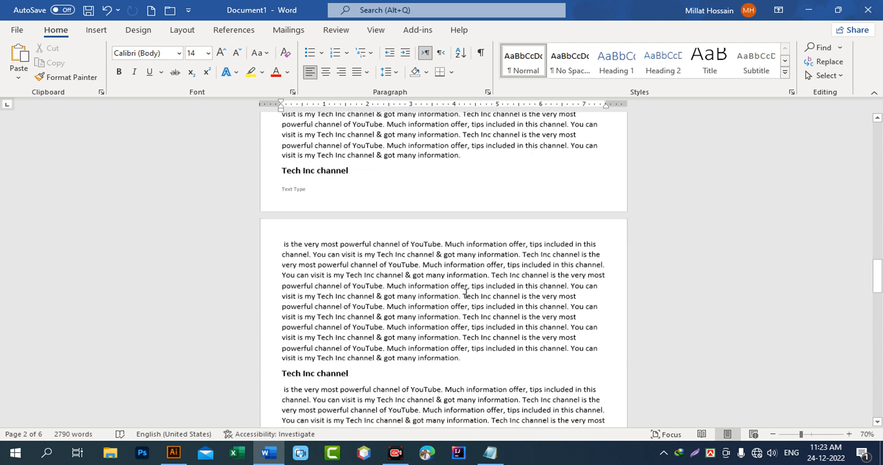
scroll(465, 293, up, 6)
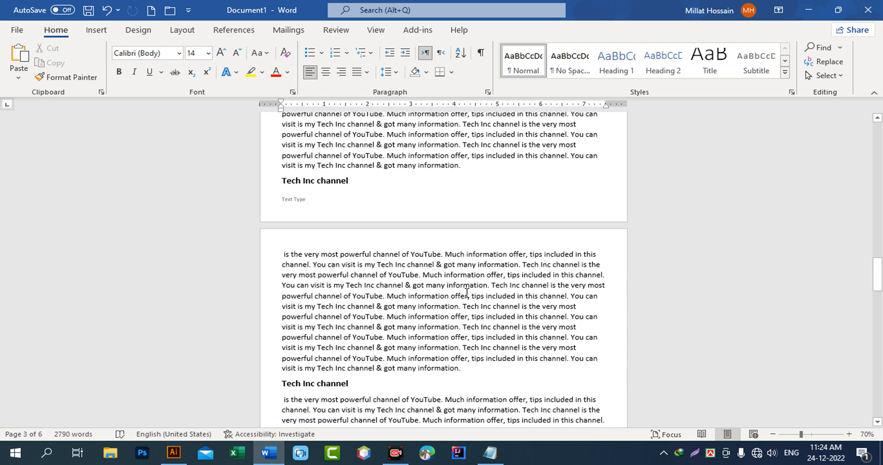
drag(877, 275, 882, 125)
scroll(542, 293, up, 4)
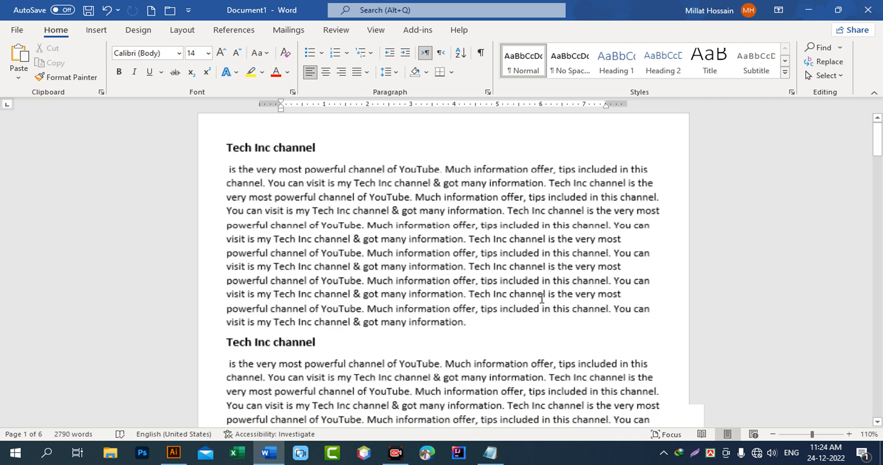